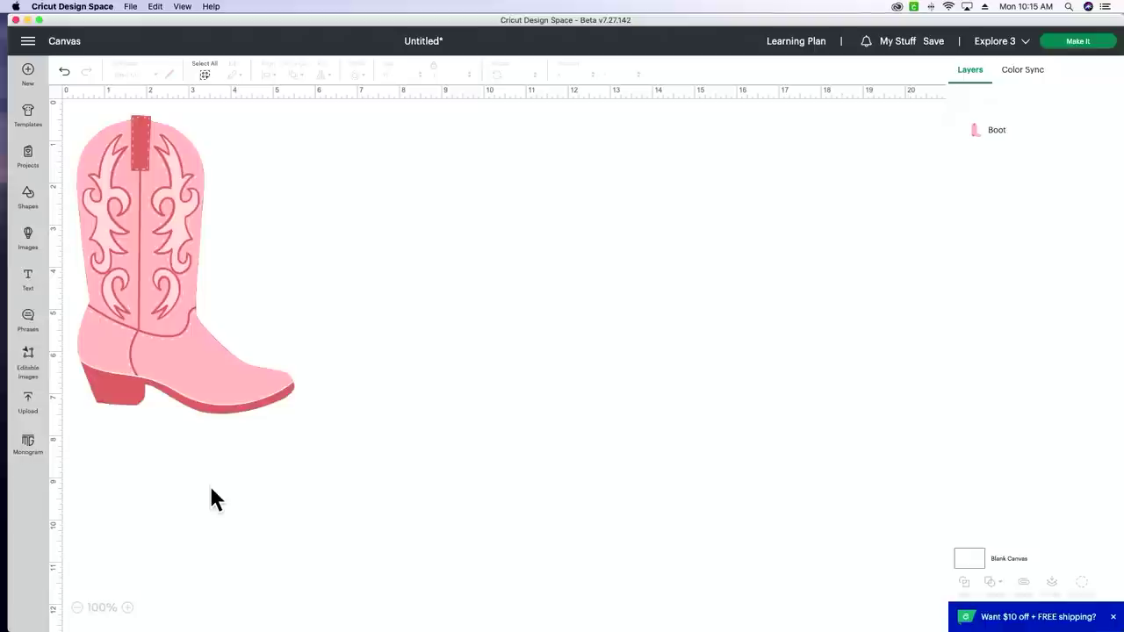
Look through the Design Space settings and navigation menu, then return to the canvas.
{"action": "left_click", "coordinate": [28, 46]}
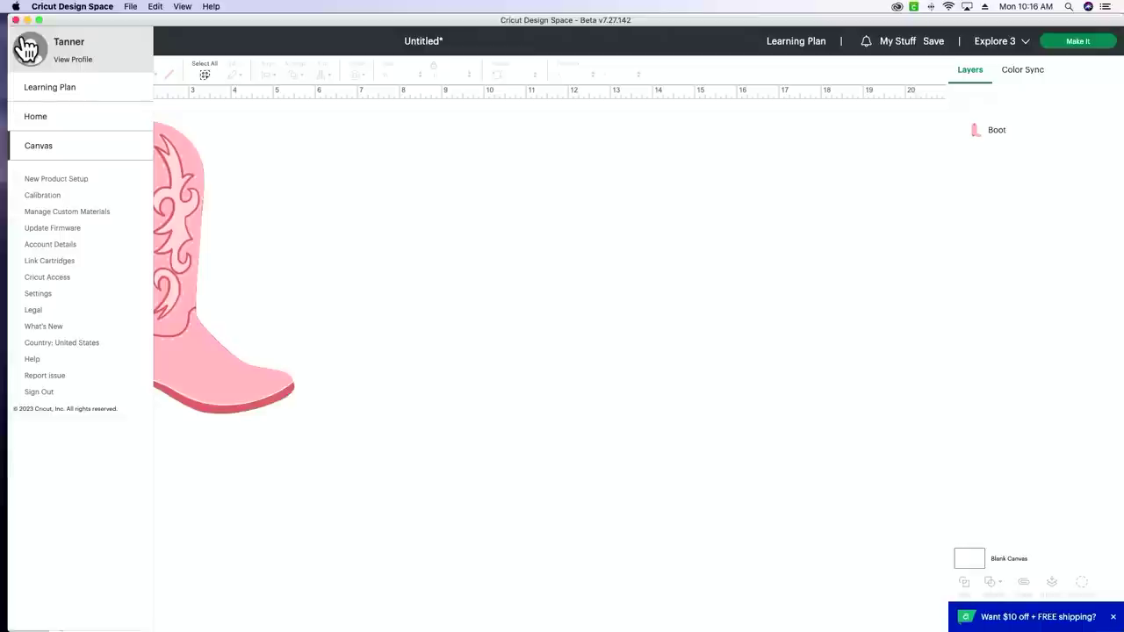
{"action": "left_click", "coordinate": [37, 293]}
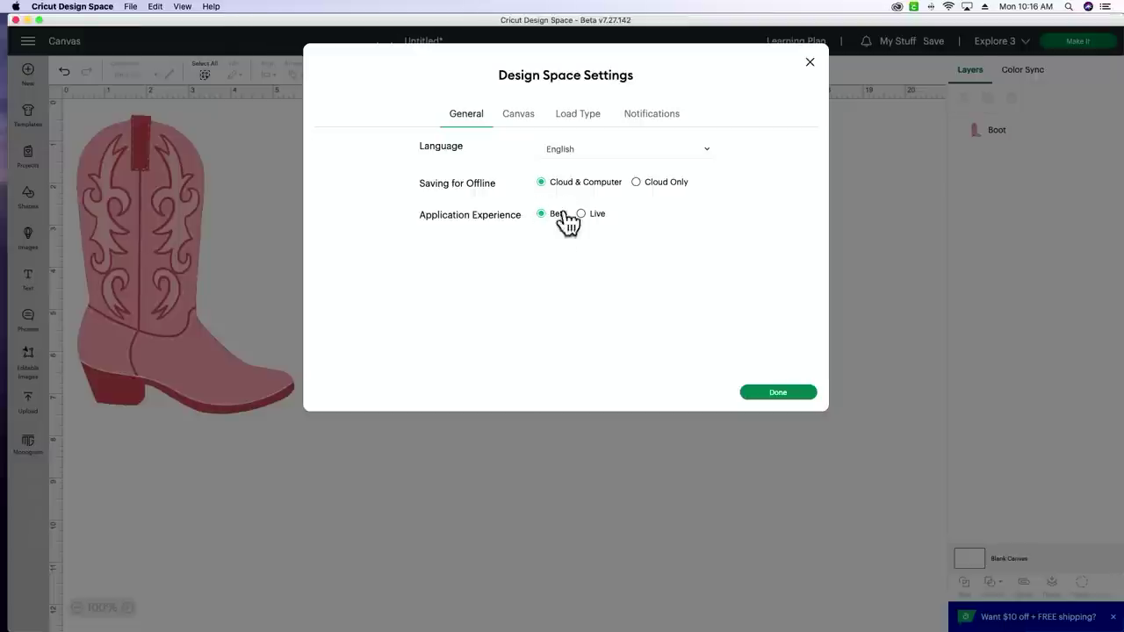
{"action": "left_click", "coordinate": [774, 395]}
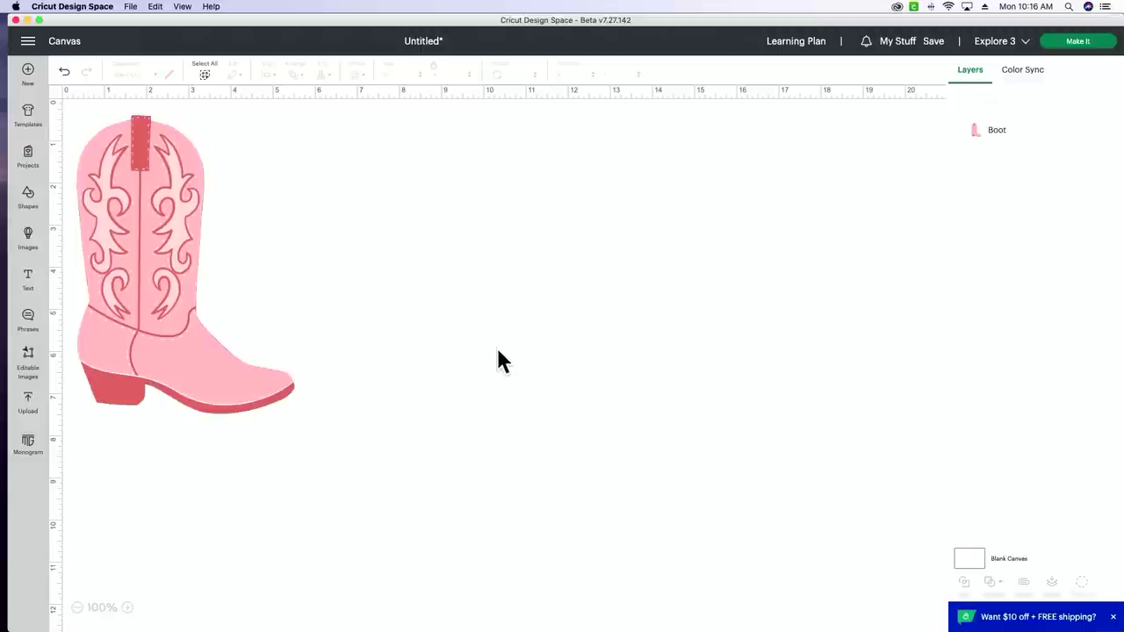
{"action": "left_click", "coordinate": [29, 42]}
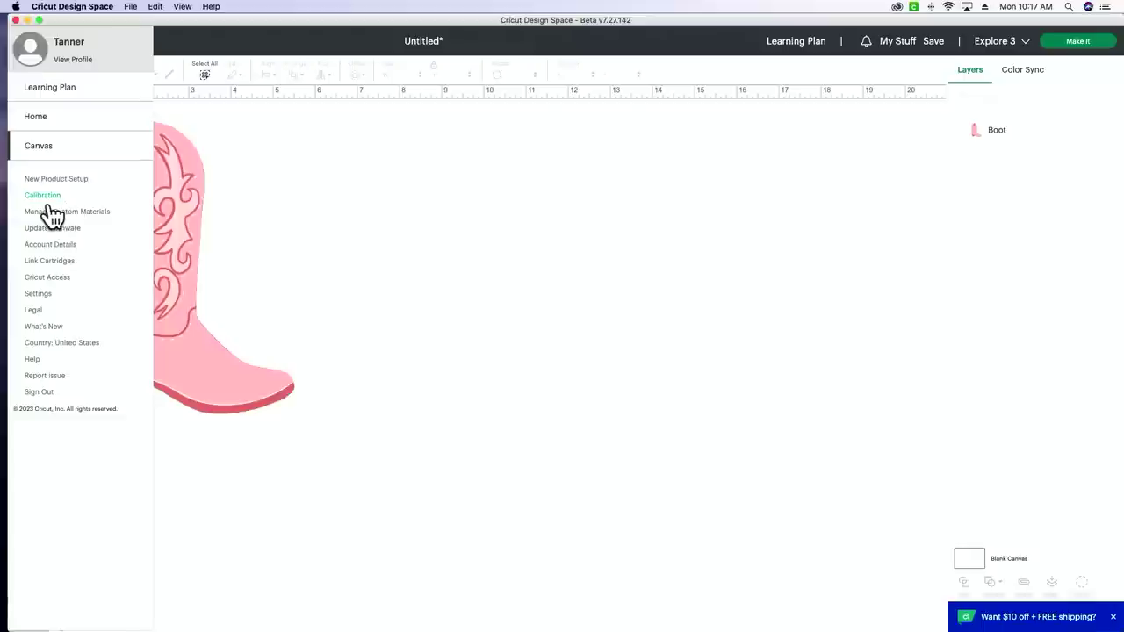
{"action": "left_click", "coordinate": [449, 529]}
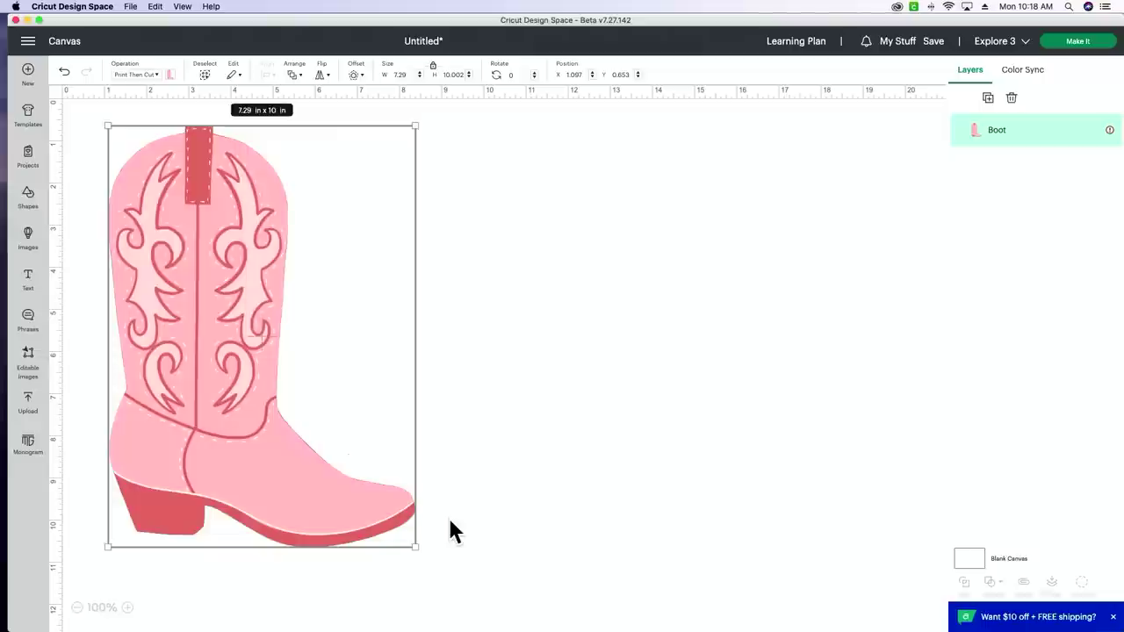
At 75% zoom, enlarge the boot to about 14 x 19.2 in and show its Letter-size warning.
{"action": "left_click", "coordinate": [77, 607]}
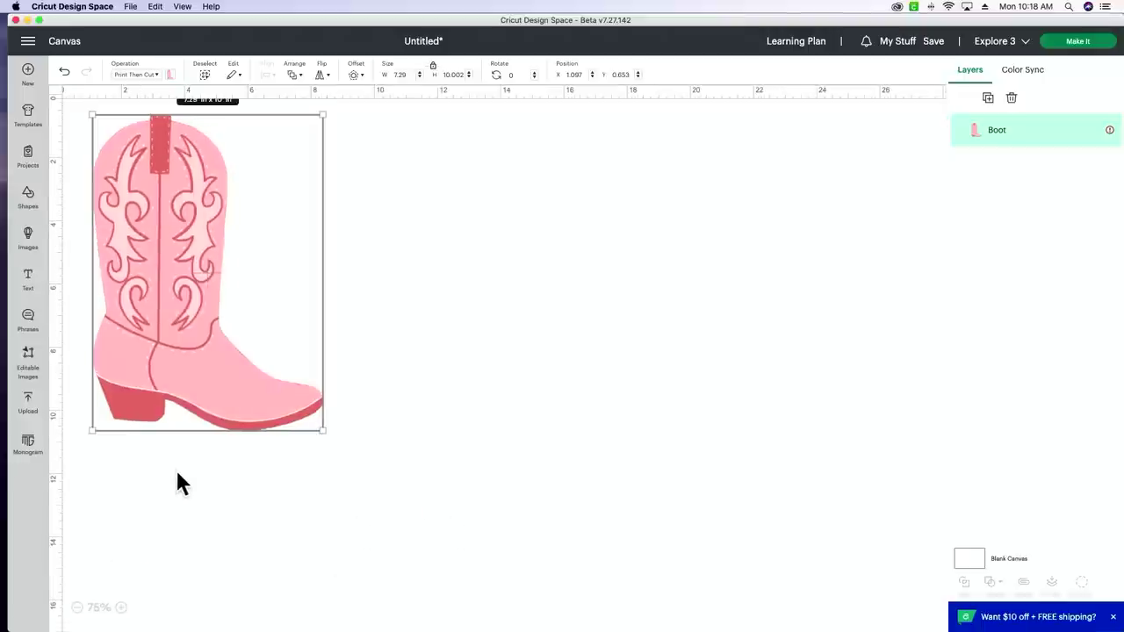
{"action": "left_click_drag", "start_coordinate": [198, 378], "coordinate": [232, 394]}
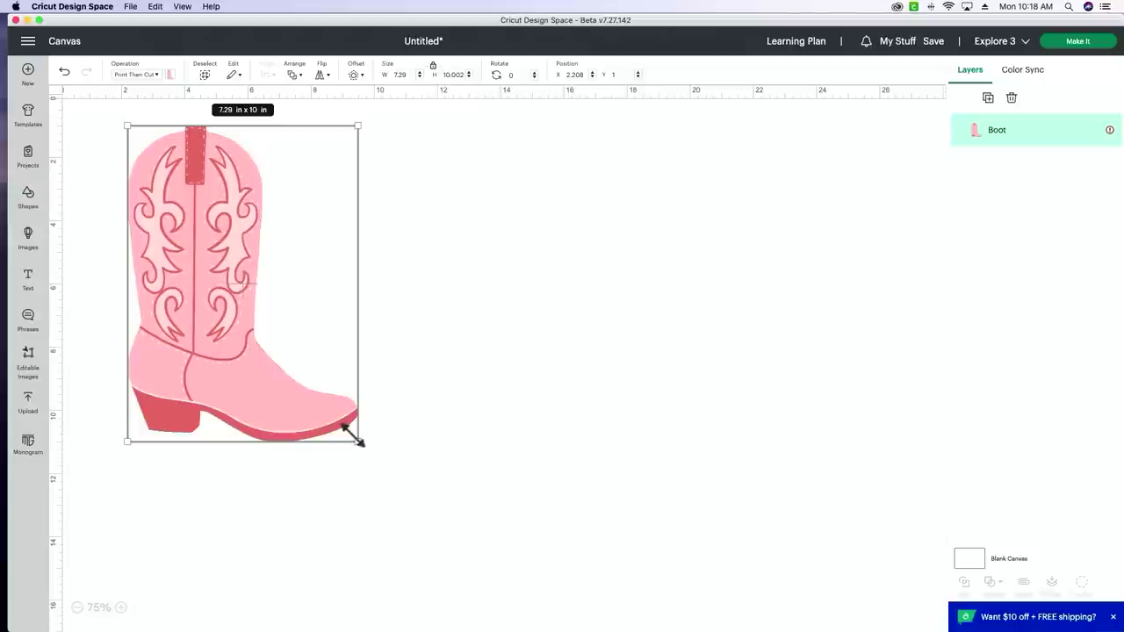
{"action": "left_click_drag", "start_coordinate": [359, 441], "coordinate": [570, 631]}
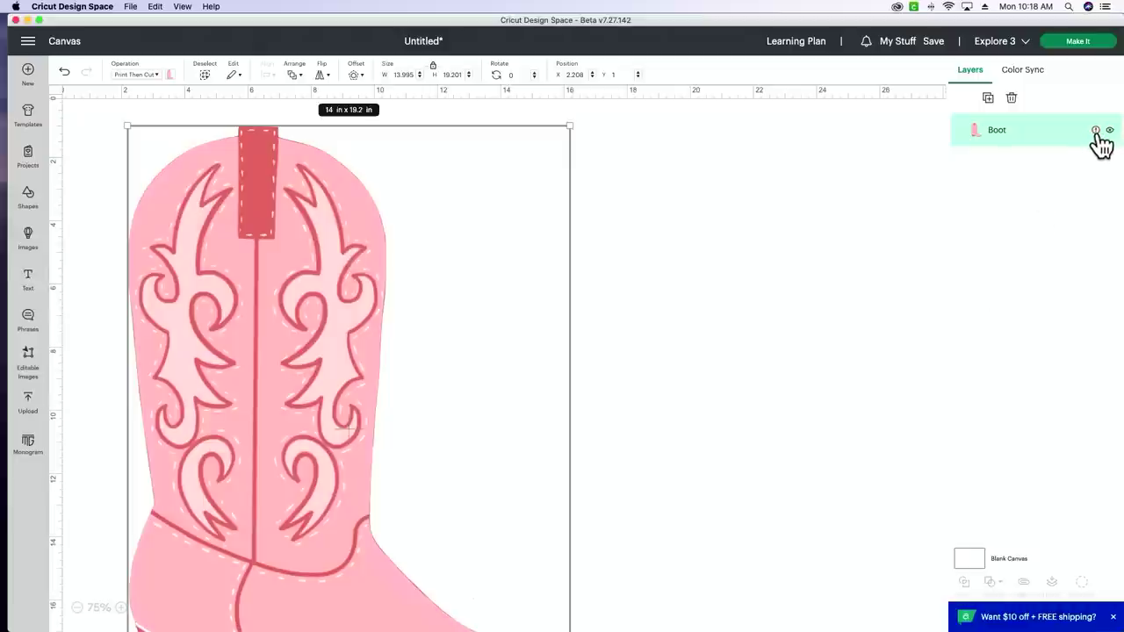
{"action": "left_click", "coordinate": [1096, 131]}
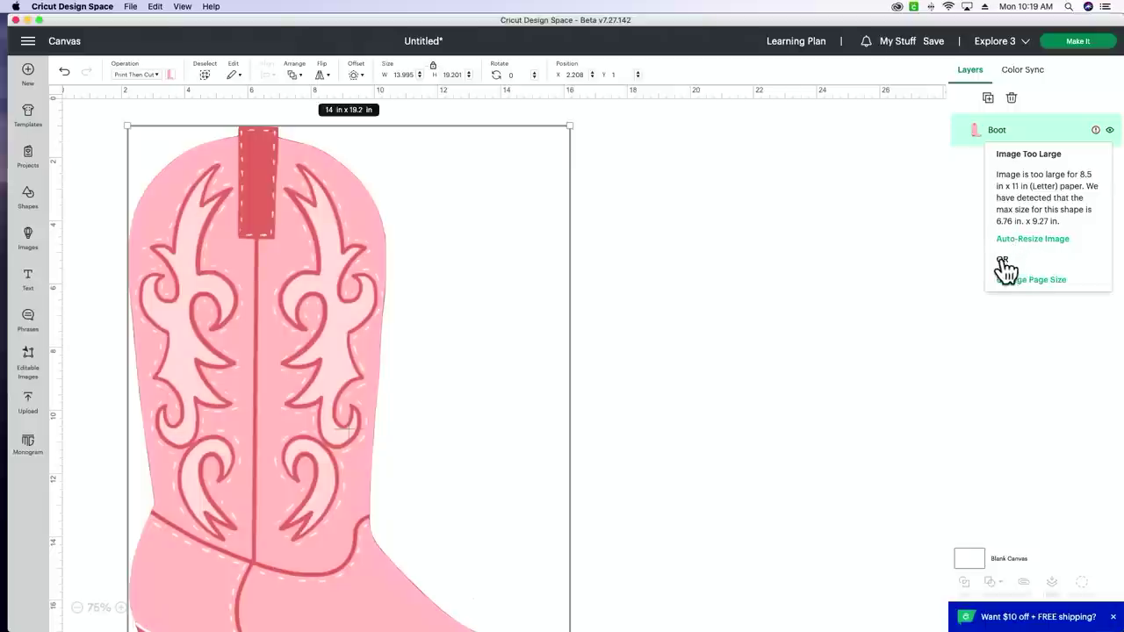
Set the Load Type Print Then Cut page size to 11.7 x 16.5 in (A3).
{"action": "left_click", "coordinate": [773, 286]}
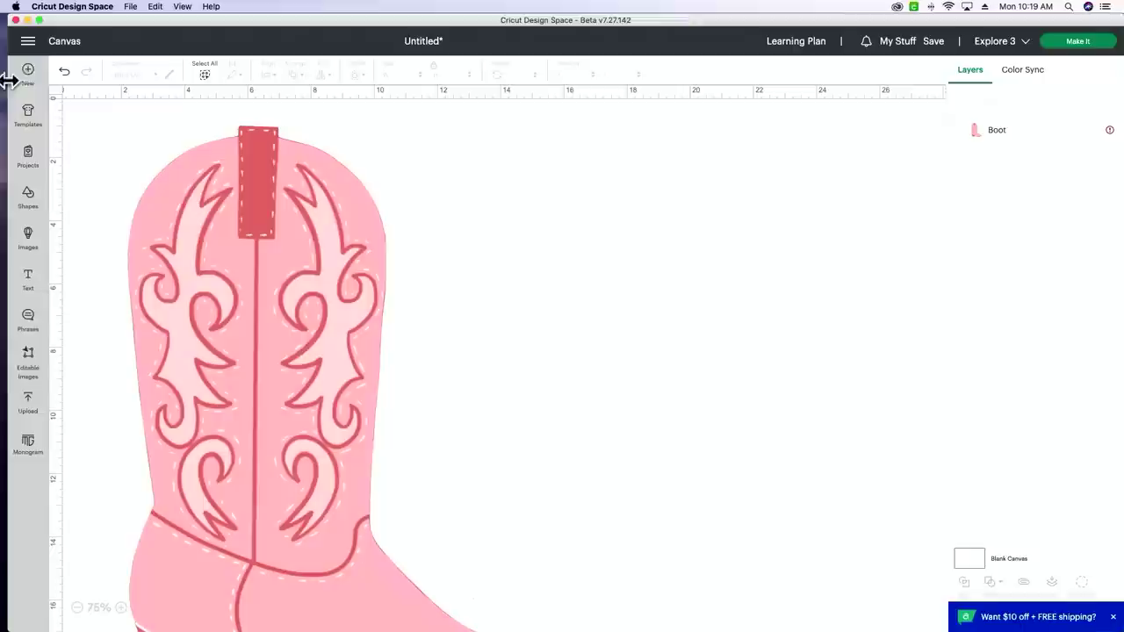
{"action": "left_click", "coordinate": [28, 41]}
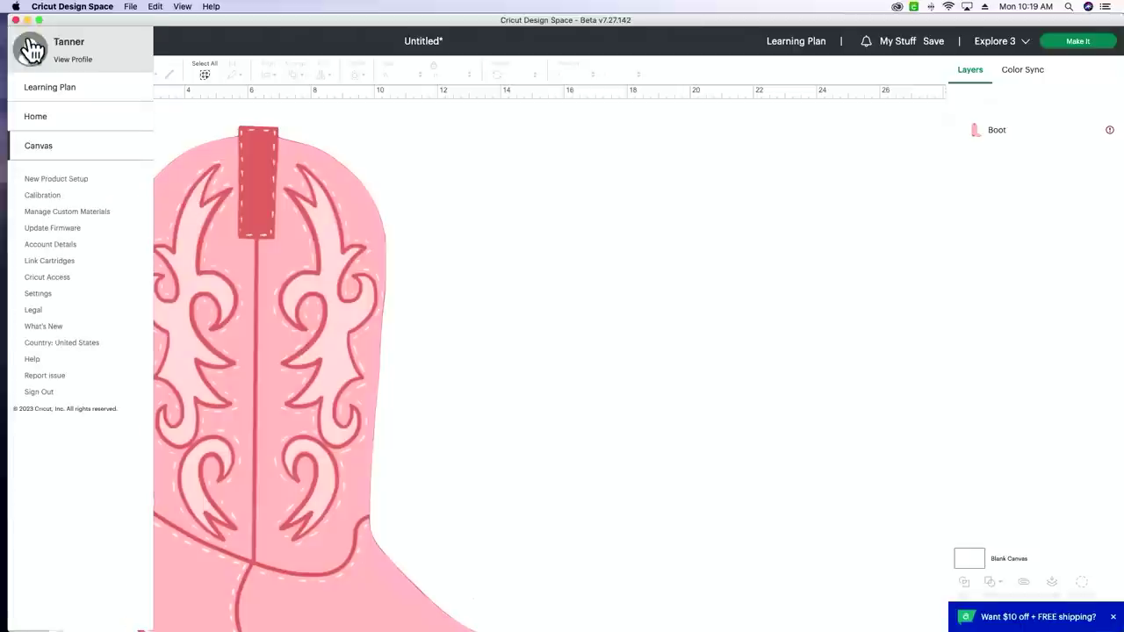
{"action": "left_click", "coordinate": [39, 293]}
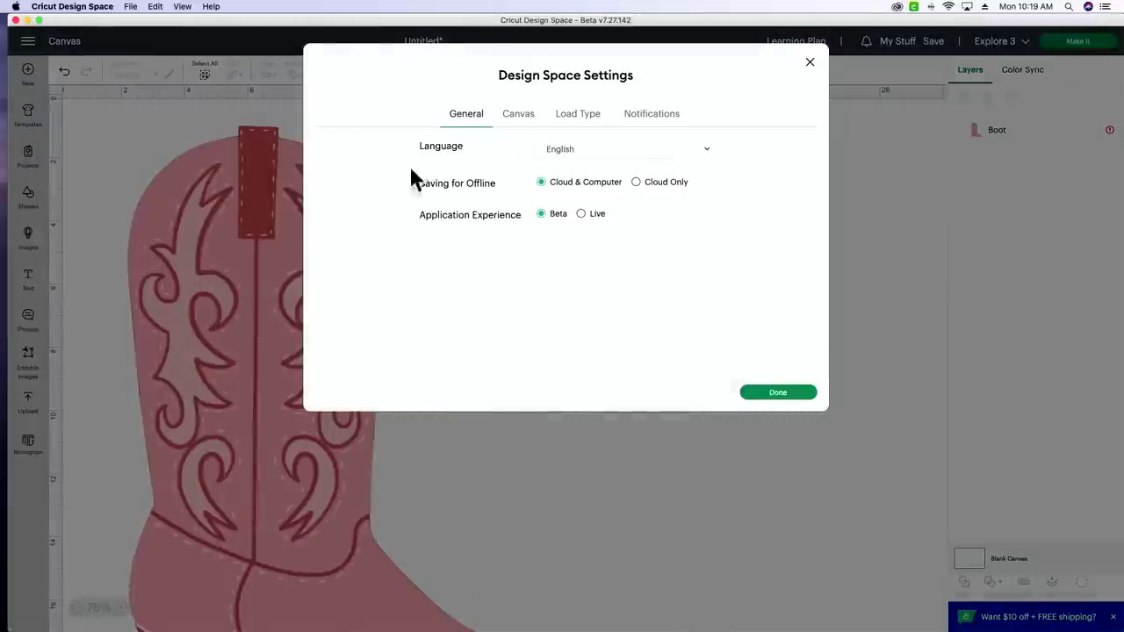
{"action": "left_click", "coordinate": [572, 117]}
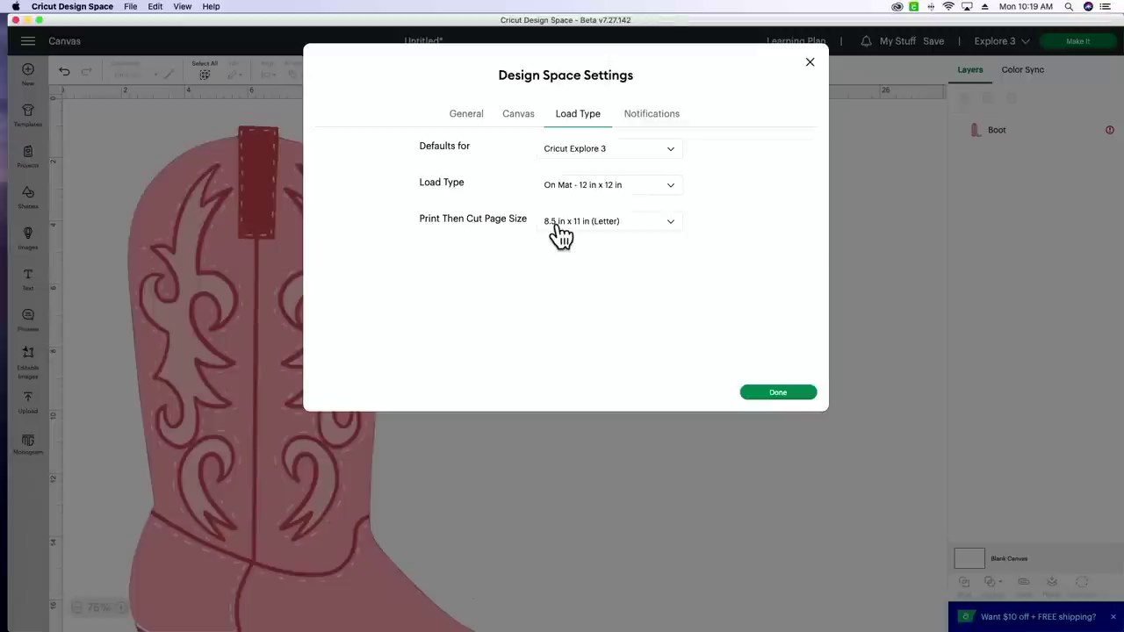
{"action": "left_click", "coordinate": [559, 230]}
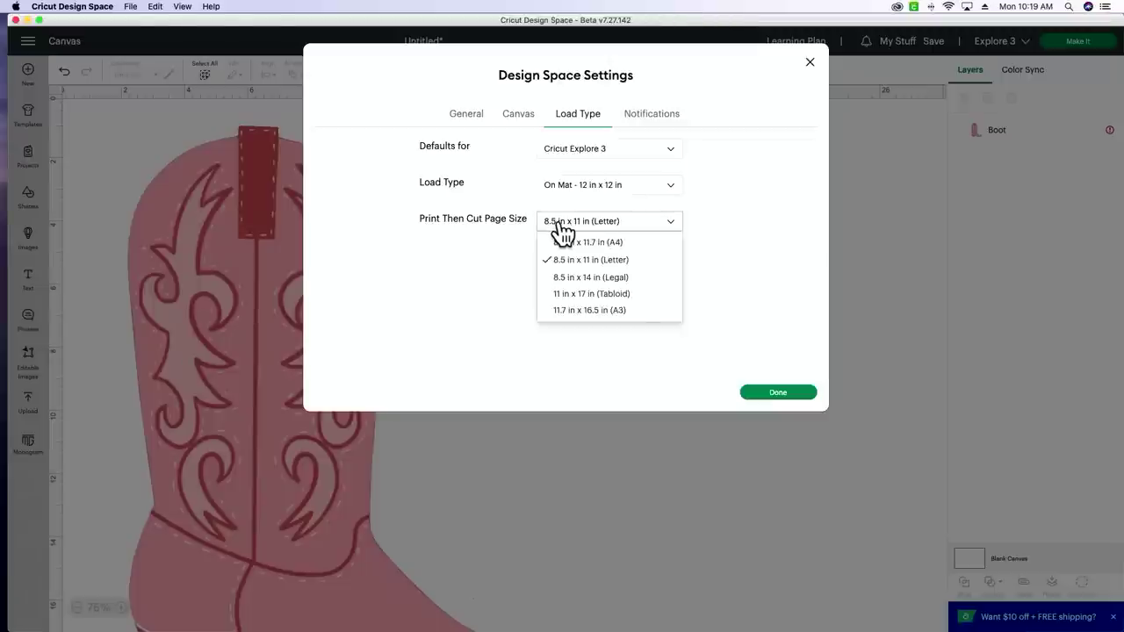
{"action": "left_click", "coordinate": [599, 310]}
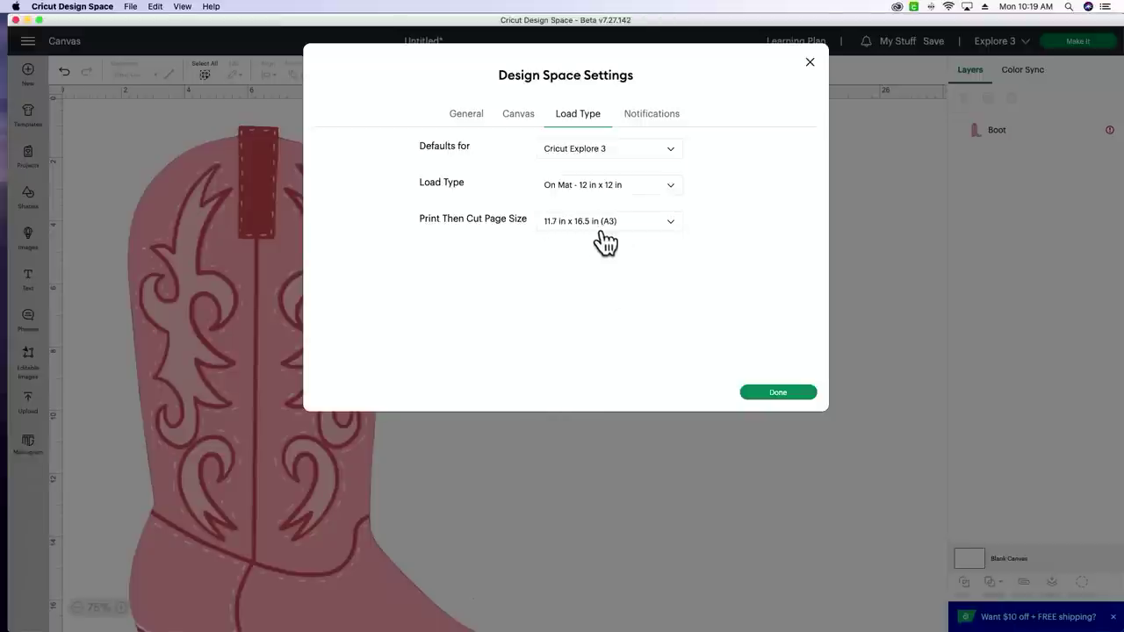
{"action": "left_click", "coordinate": [787, 388]}
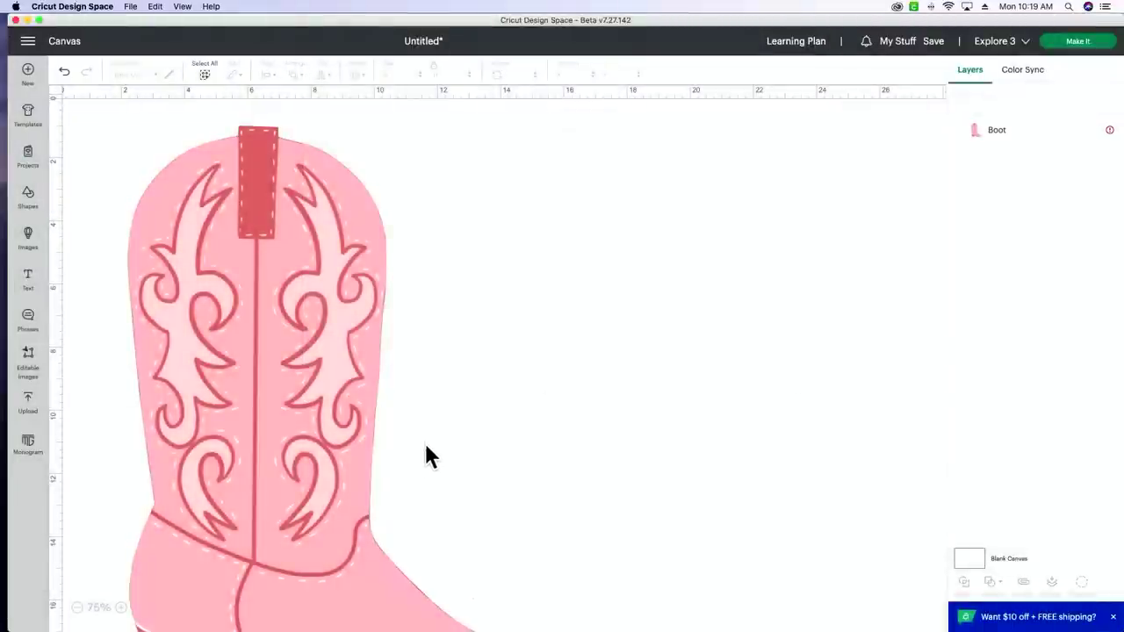
Auto-resize the boot to fit A3 paper, then send it to the Prepare mat screen.
{"action": "left_click", "coordinate": [1097, 134]}
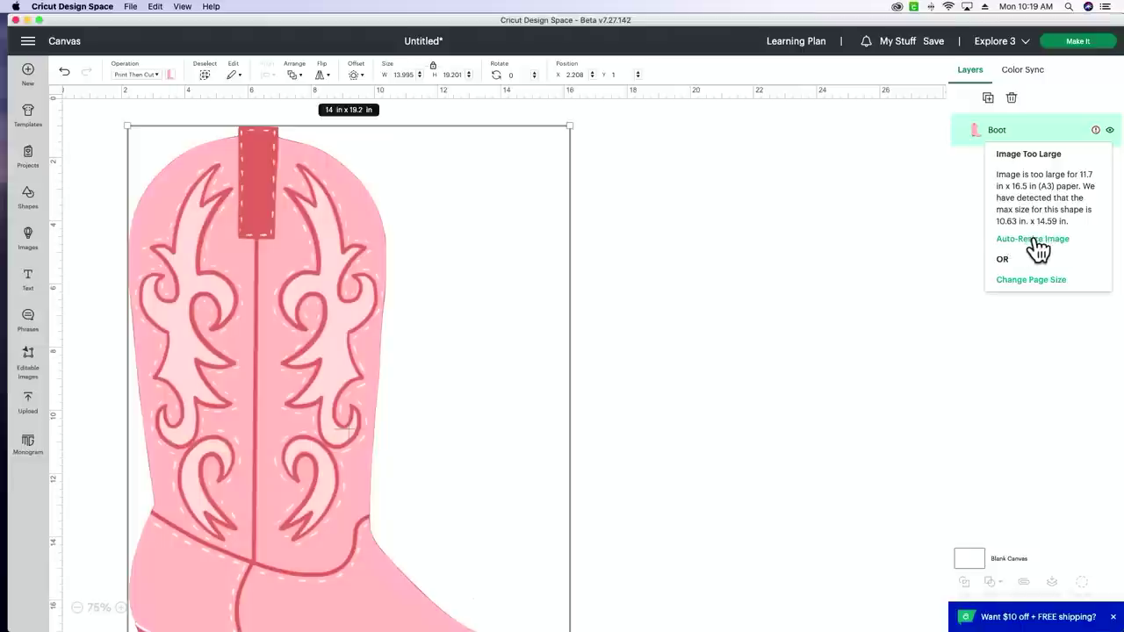
{"action": "left_click", "coordinate": [1036, 240]}
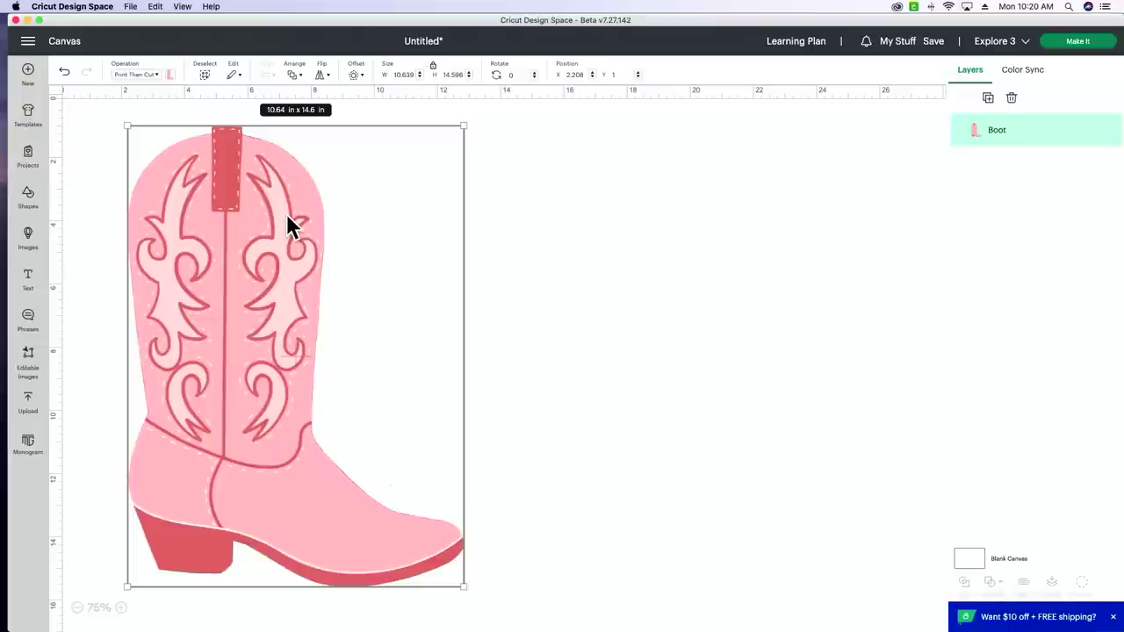
{"action": "left_click", "coordinate": [1104, 44]}
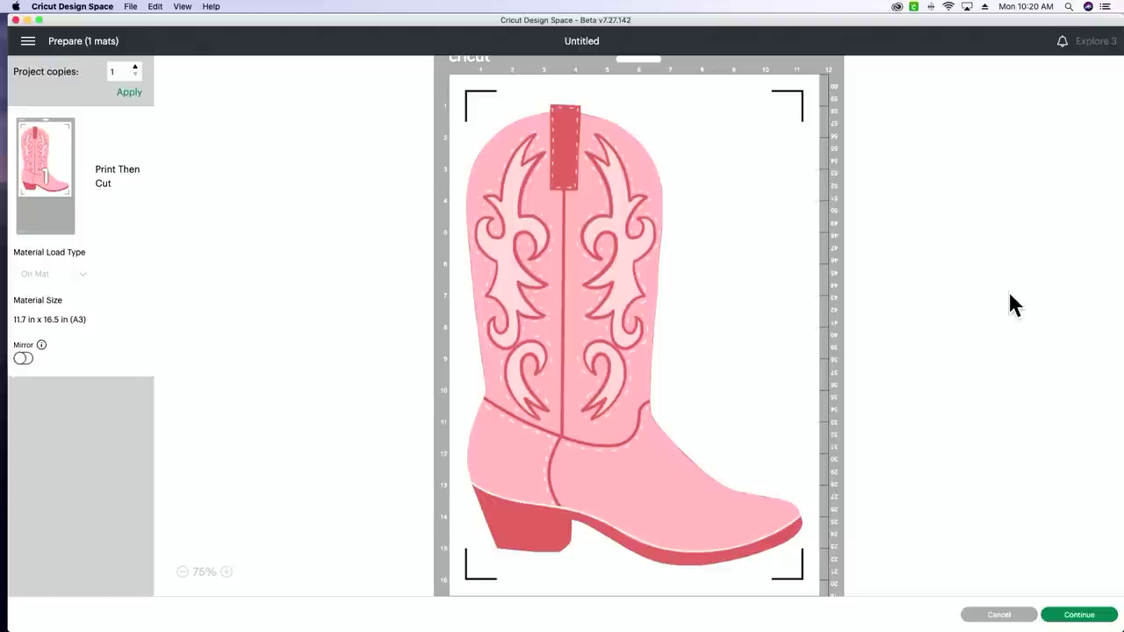
Move the boot slightly higher on the A3 mat, zoom out to 25%, then in to 50%.
{"action": "left_click_drag", "start_coordinate": [516, 335], "coordinate": [577, 308]}
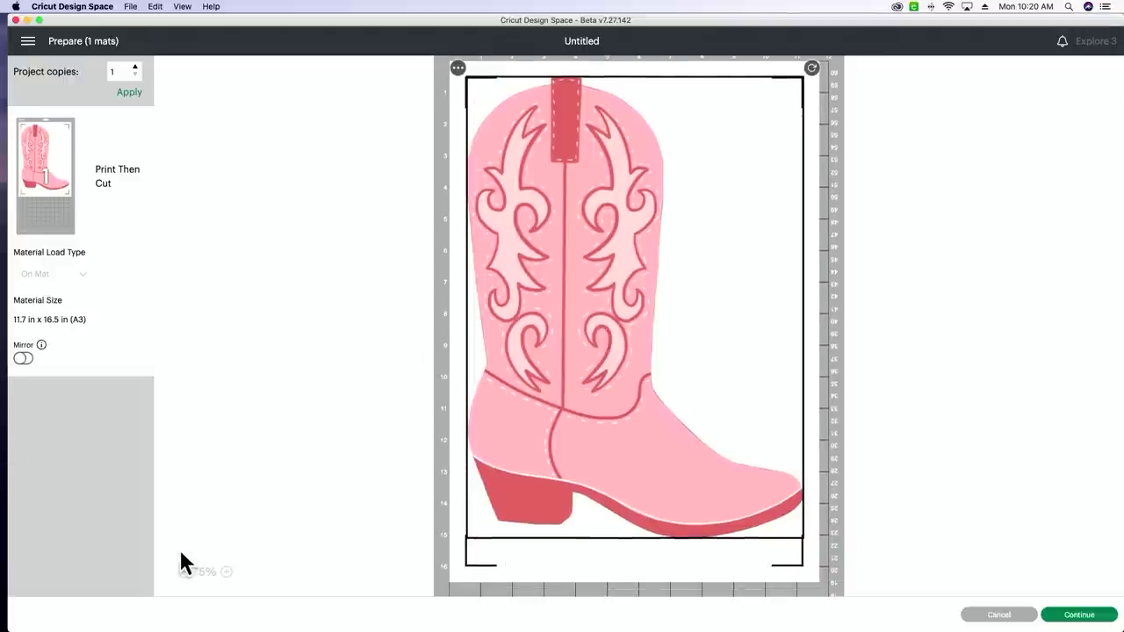
{"action": "left_click", "coordinate": [182, 573]}
{"action": "left_click", "coordinate": [183, 573]}
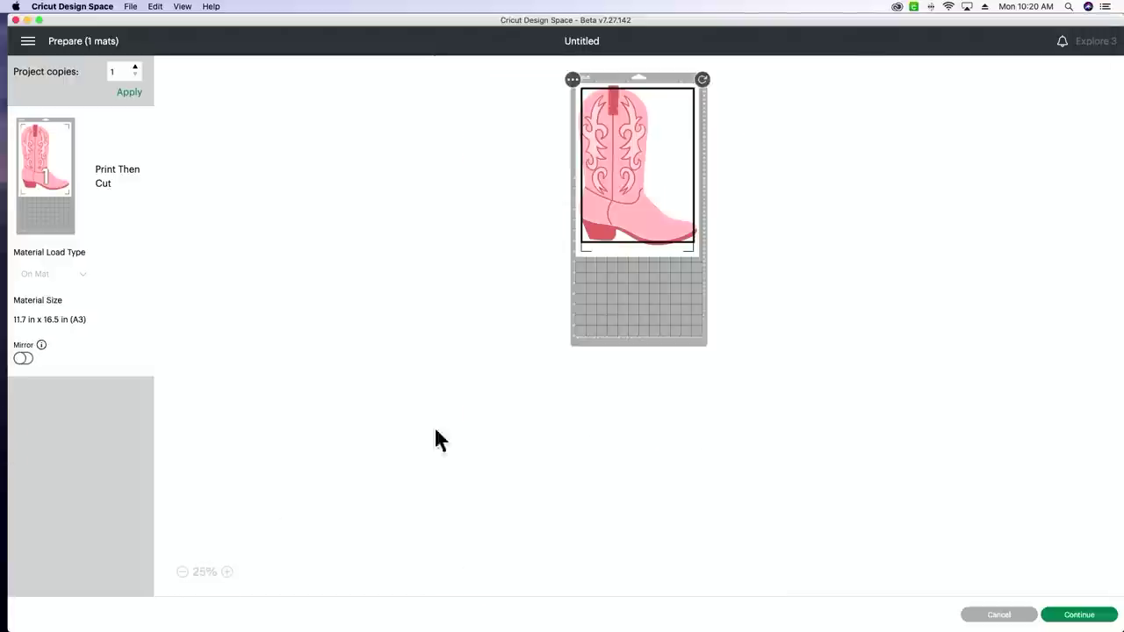
{"action": "left_click", "coordinate": [227, 571]}
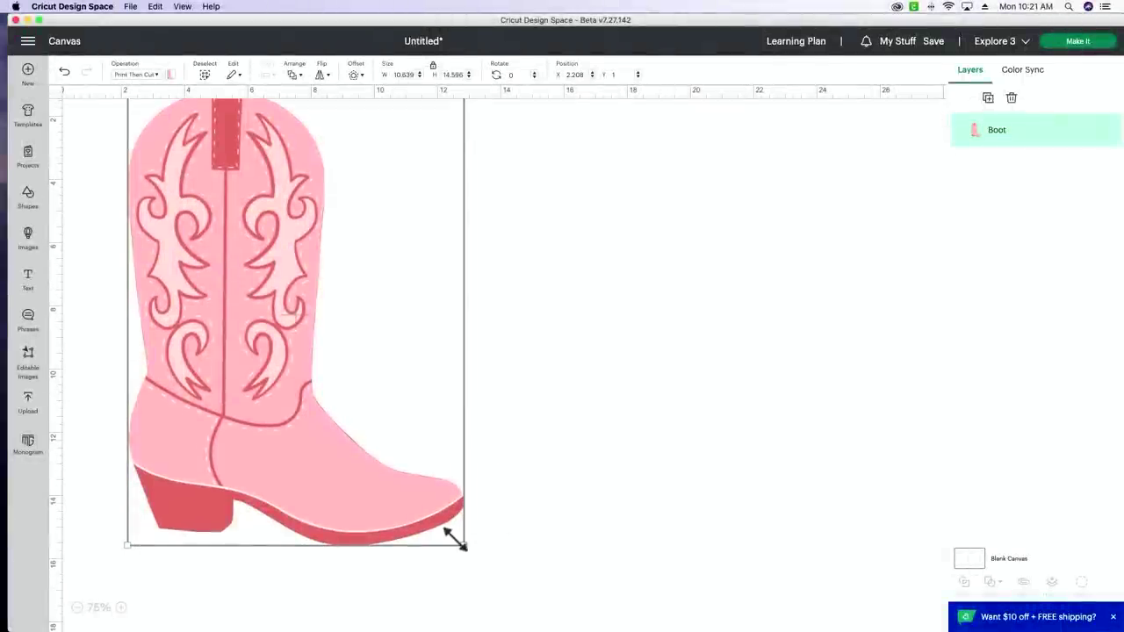
Enlarge the boot to about 13.8 x 19 in and show its too-large warning.
{"action": "left_click_drag", "start_coordinate": [463, 545], "coordinate": [564, 630]}
{"action": "scroll", "coordinate": [464, 421], "scroll_direction": "up", "scroll_amount": 2}
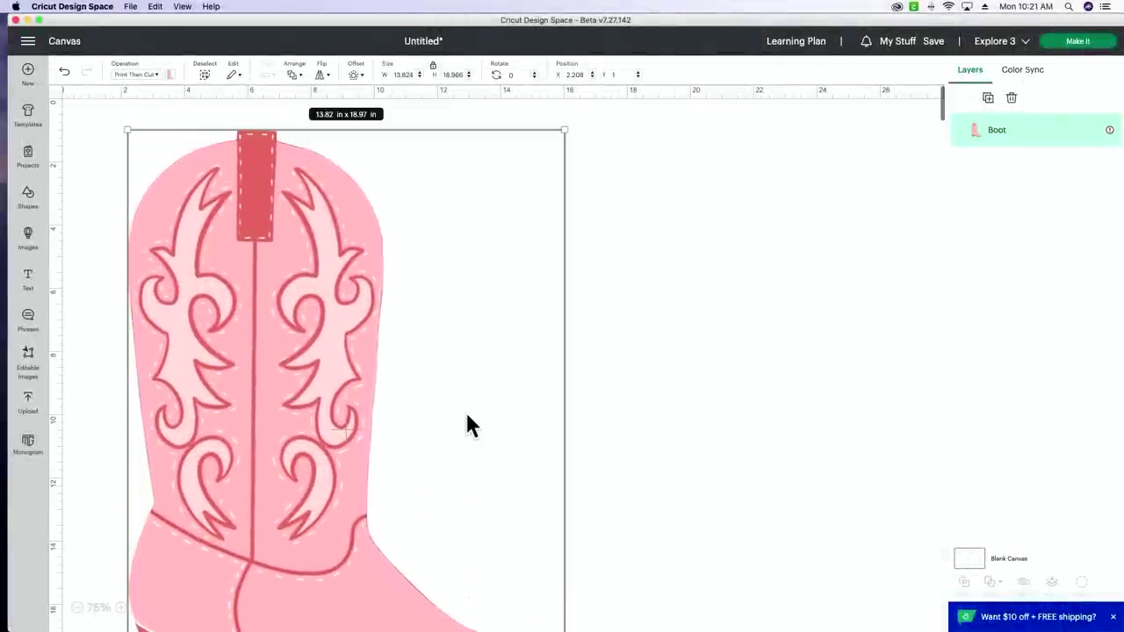
{"action": "mouse_move", "coordinate": [1110, 140]}
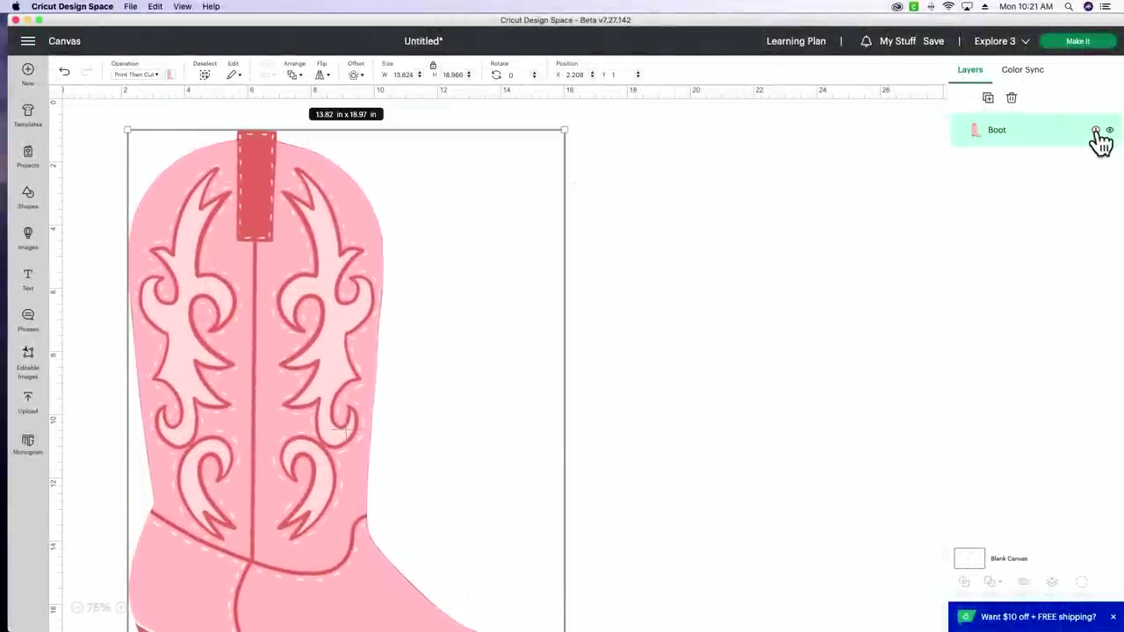
{"action": "left_click", "coordinate": [1096, 136]}
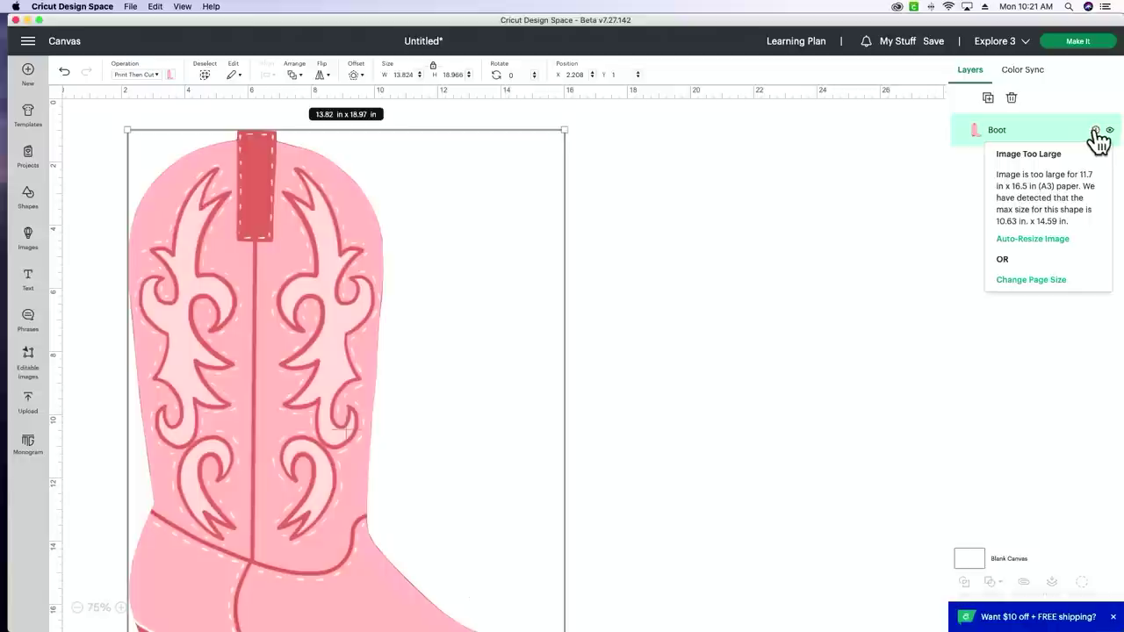
Switch the Print Then Cut page size to 11 x 17 in Tabloid and auto-resize the boot.
{"action": "left_click", "coordinate": [1042, 281]}
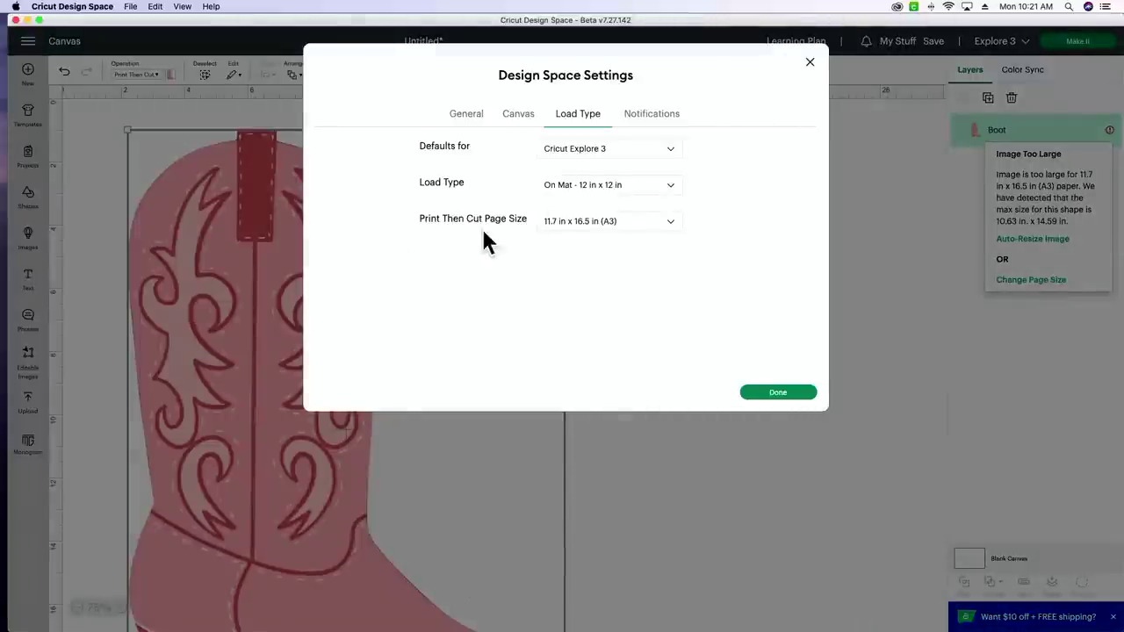
{"action": "left_click", "coordinate": [595, 227]}
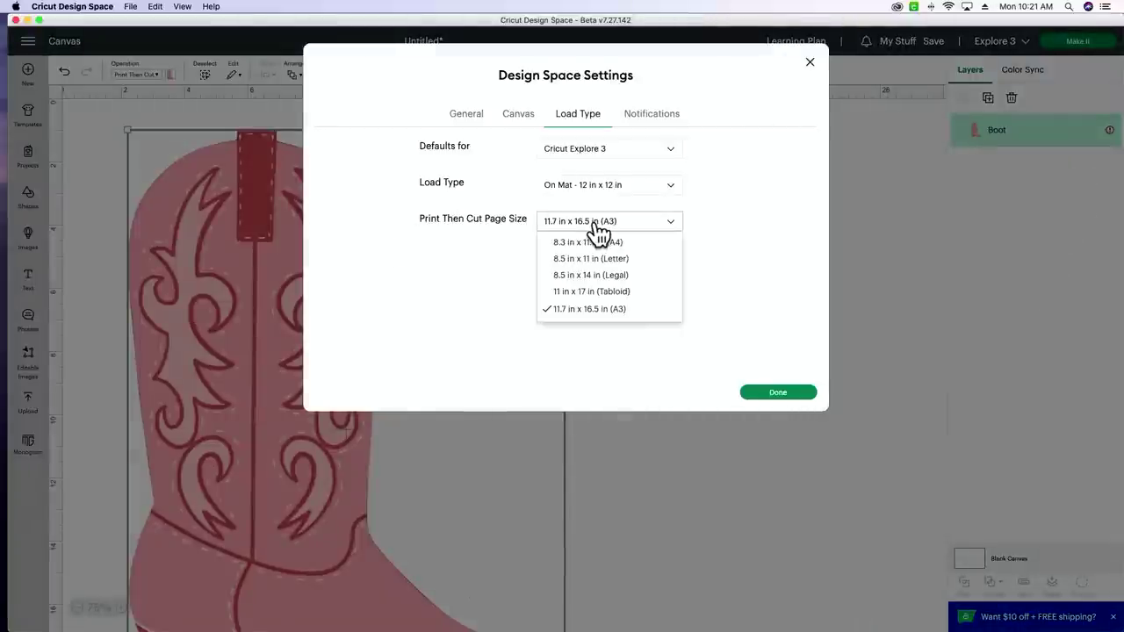
{"action": "left_click", "coordinate": [589, 293]}
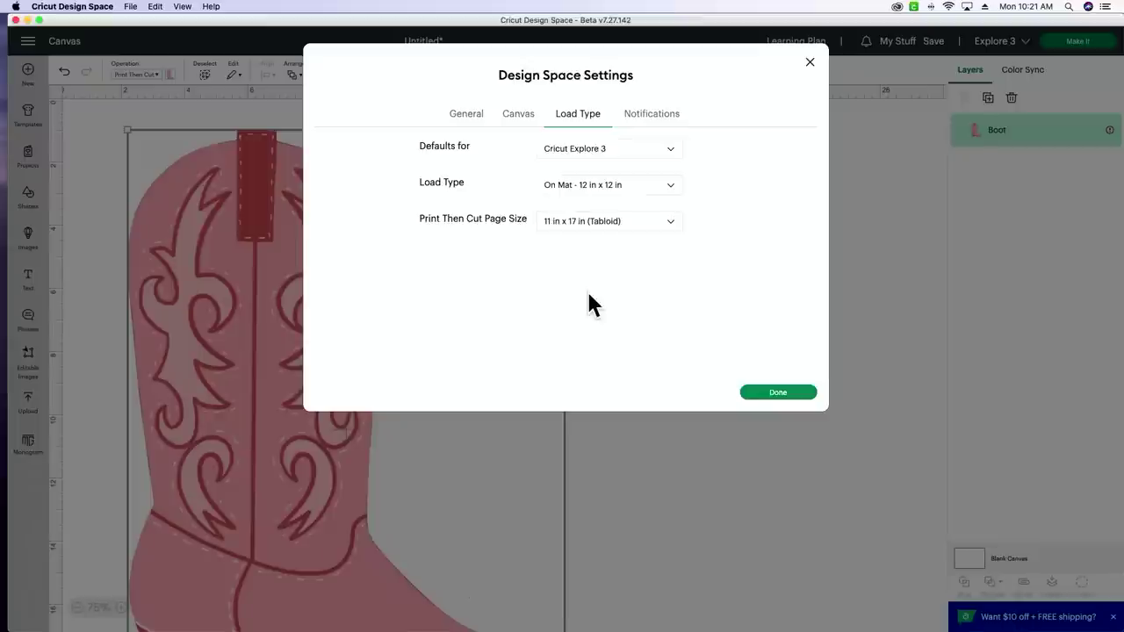
{"action": "left_click", "coordinate": [778, 394]}
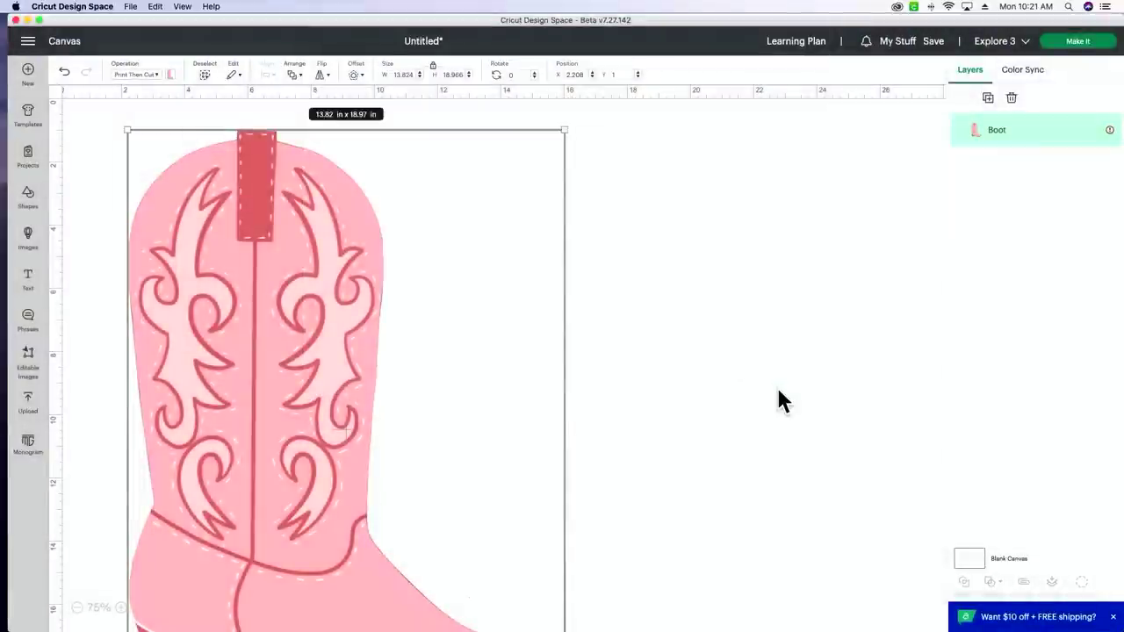
{"action": "left_click", "coordinate": [1097, 132]}
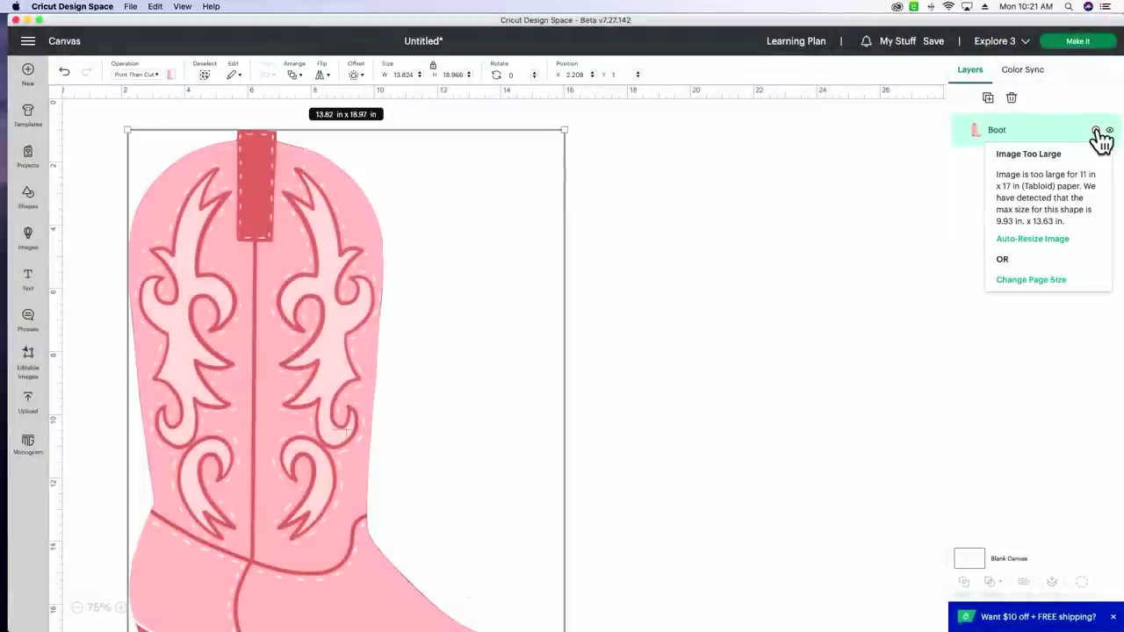
{"action": "left_click", "coordinate": [1053, 240]}
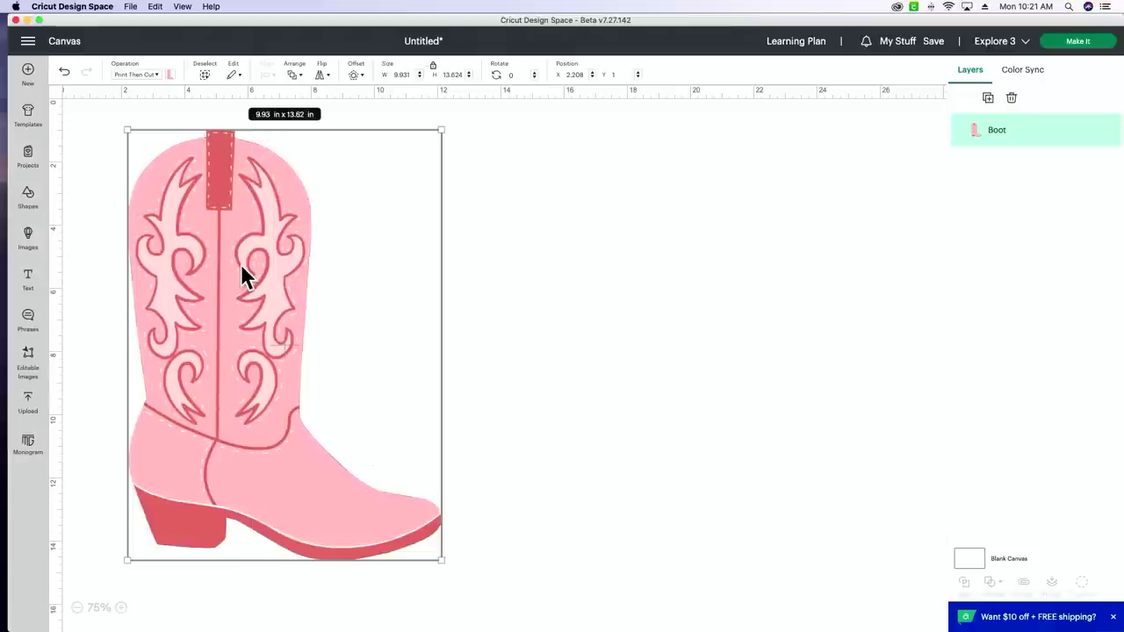
Preview the Tabloid-fitted boot on the mat, nudge it upward, and deselect it.
{"action": "left_click", "coordinate": [1062, 48]}
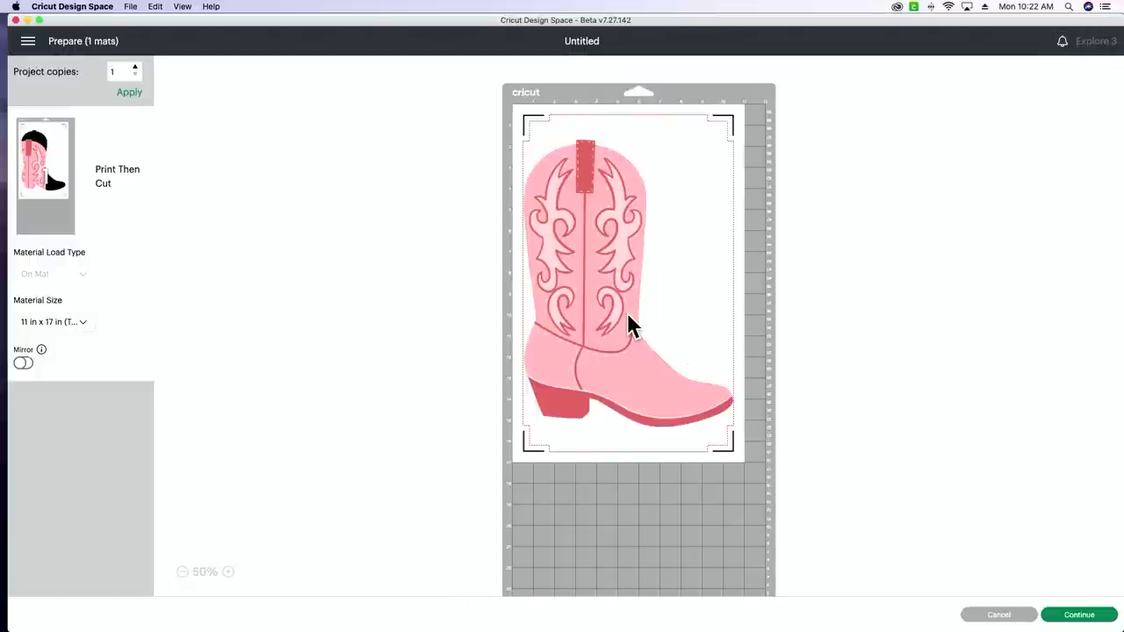
{"action": "mouse_move", "coordinate": [620, 294]}
{"action": "left_mouse_down"}
{"action": "mouse_move", "coordinate": [626, 271]}
{"action": "mouse_move", "coordinate": [625, 291]}
{"action": "left_mouse_up"}
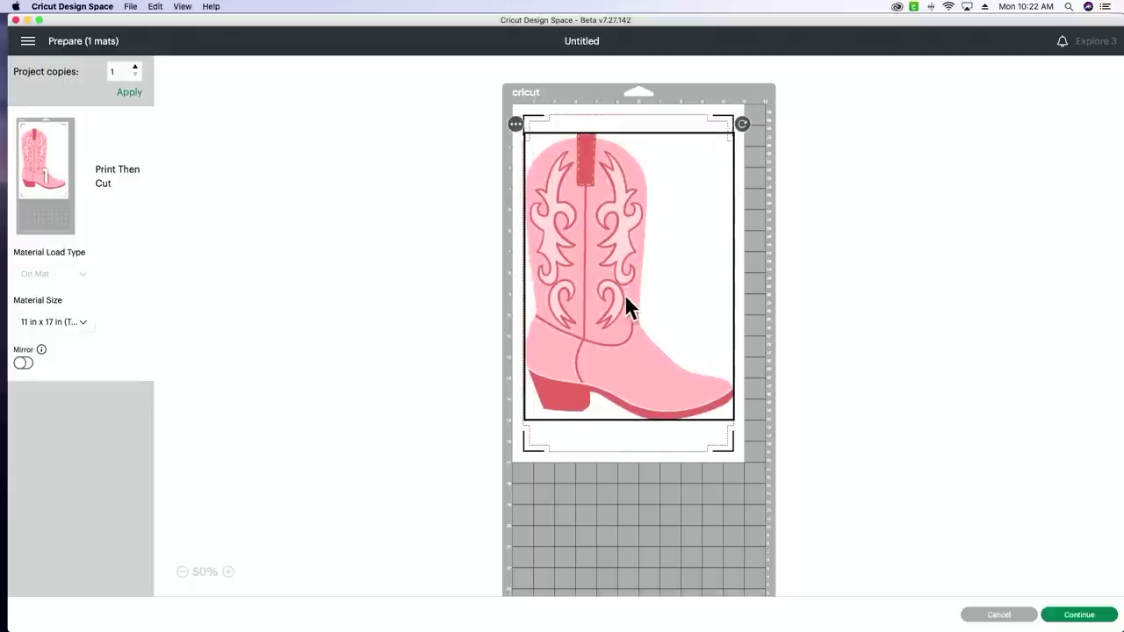
{"action": "left_click", "coordinate": [405, 392]}
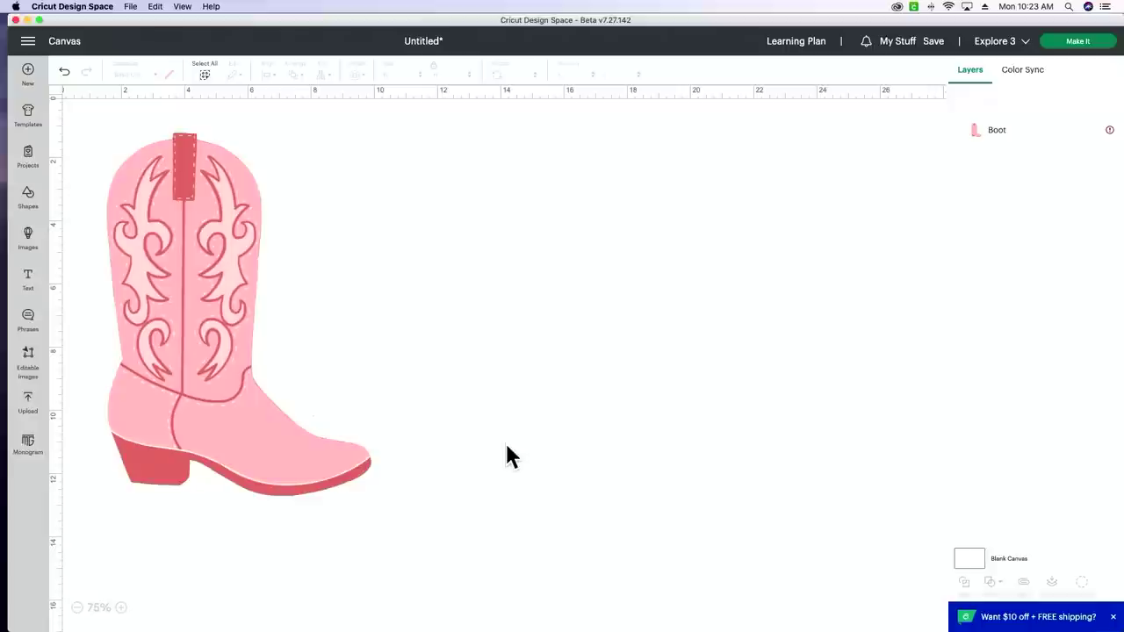
Select the boot and enlarge it proportionally to 9.67 x 13.27 in.
{"action": "left_click", "coordinate": [289, 441]}
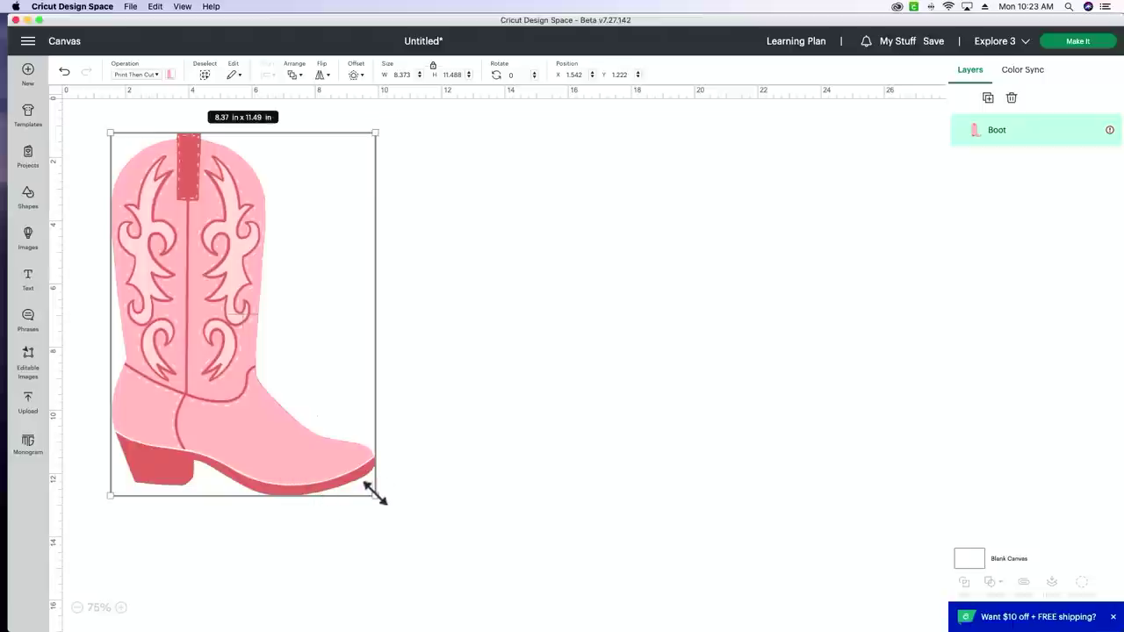
{"action": "left_click_drag", "start_coordinate": [375, 495], "coordinate": [379, 507]}
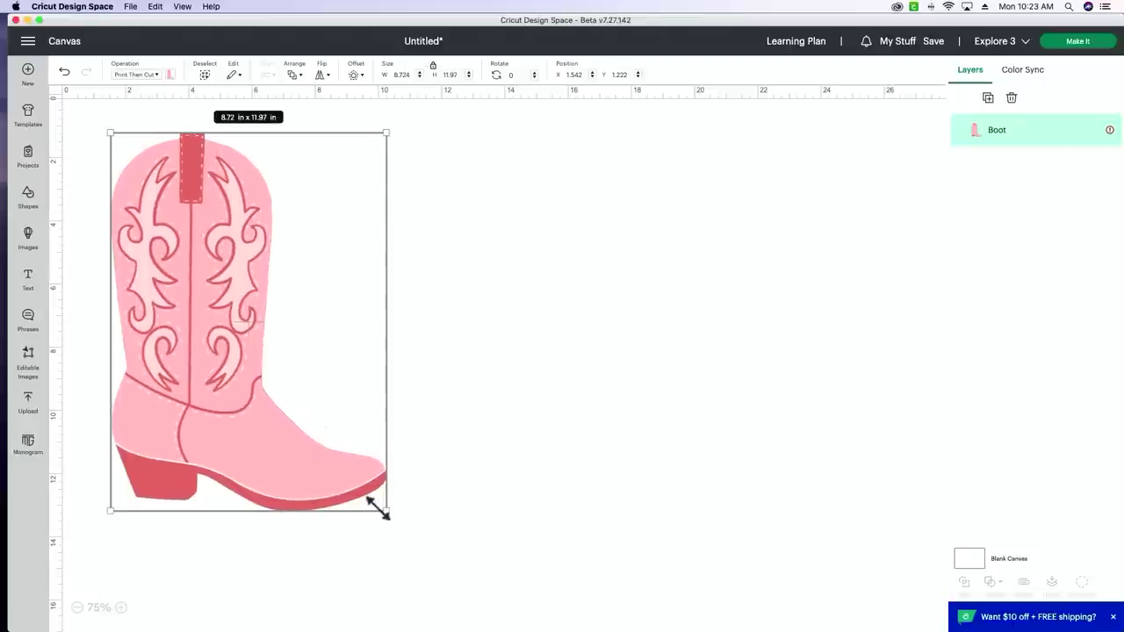
{"action": "left_click_drag", "start_coordinate": [380, 509], "coordinate": [416, 551]}
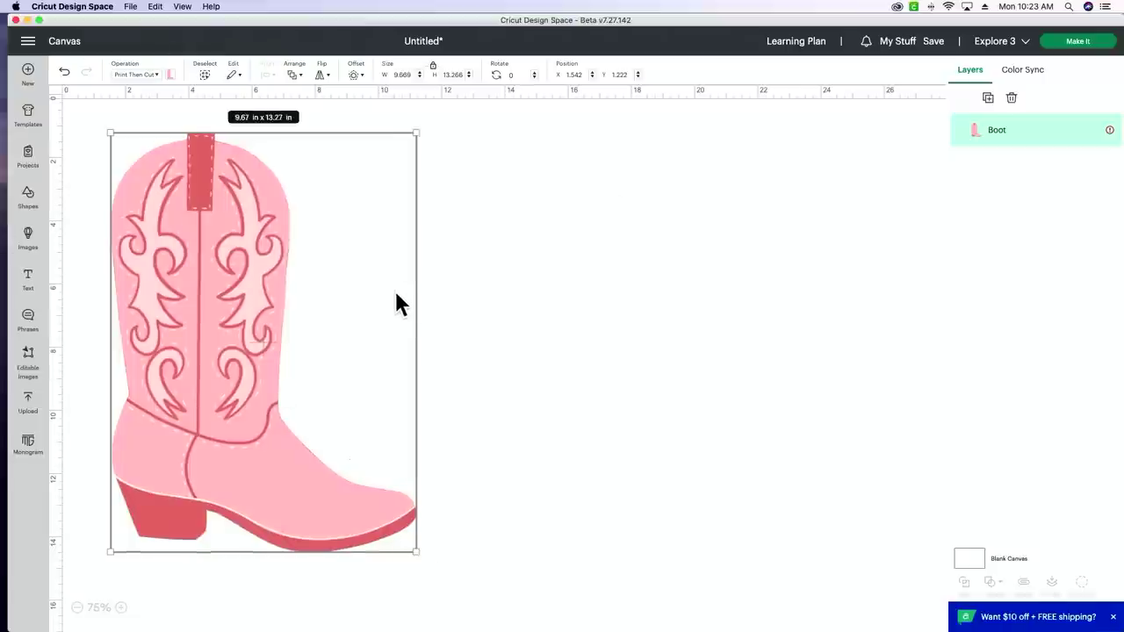
Confirm the Load Type Print Then Cut page size is Letter and close settings.
{"action": "left_click", "coordinate": [28, 41]}
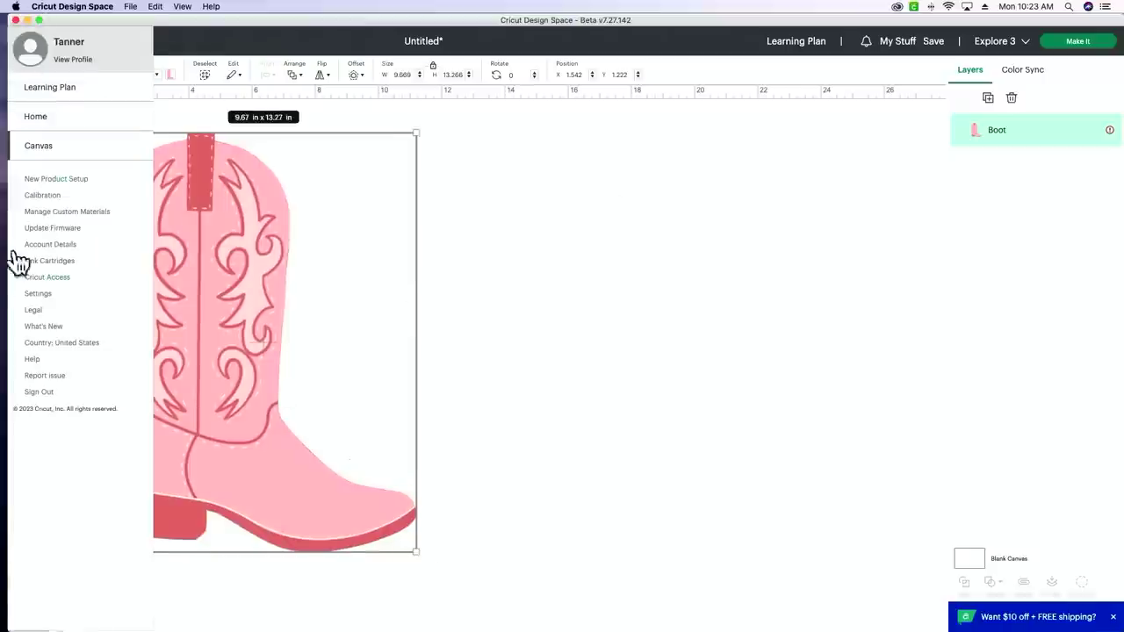
{"action": "left_click", "coordinate": [38, 295]}
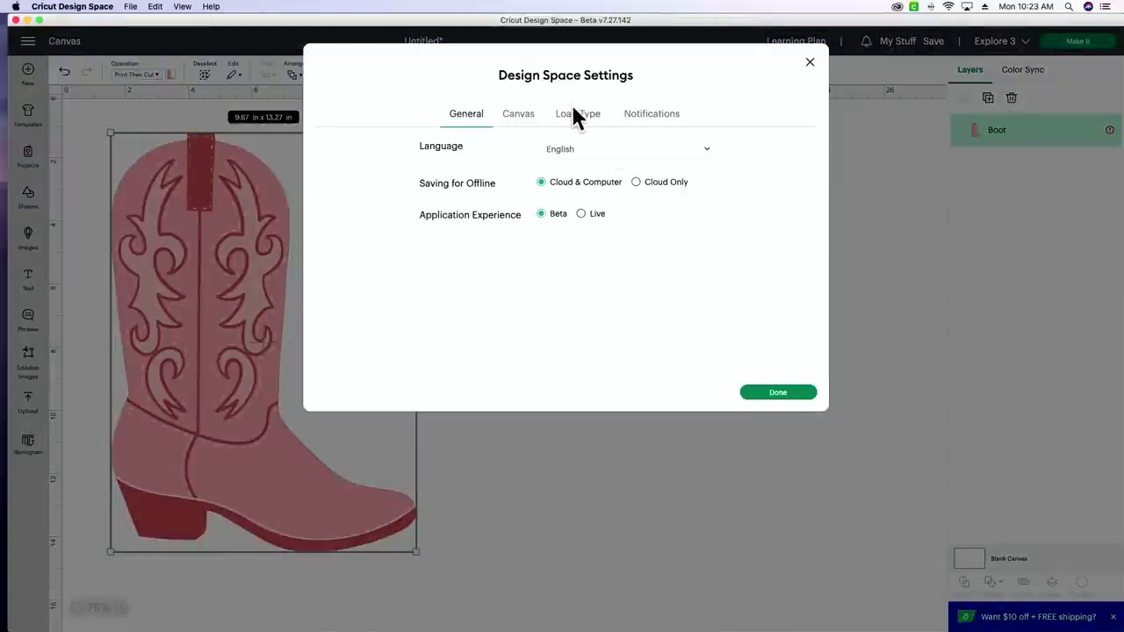
{"action": "left_click", "coordinate": [577, 115]}
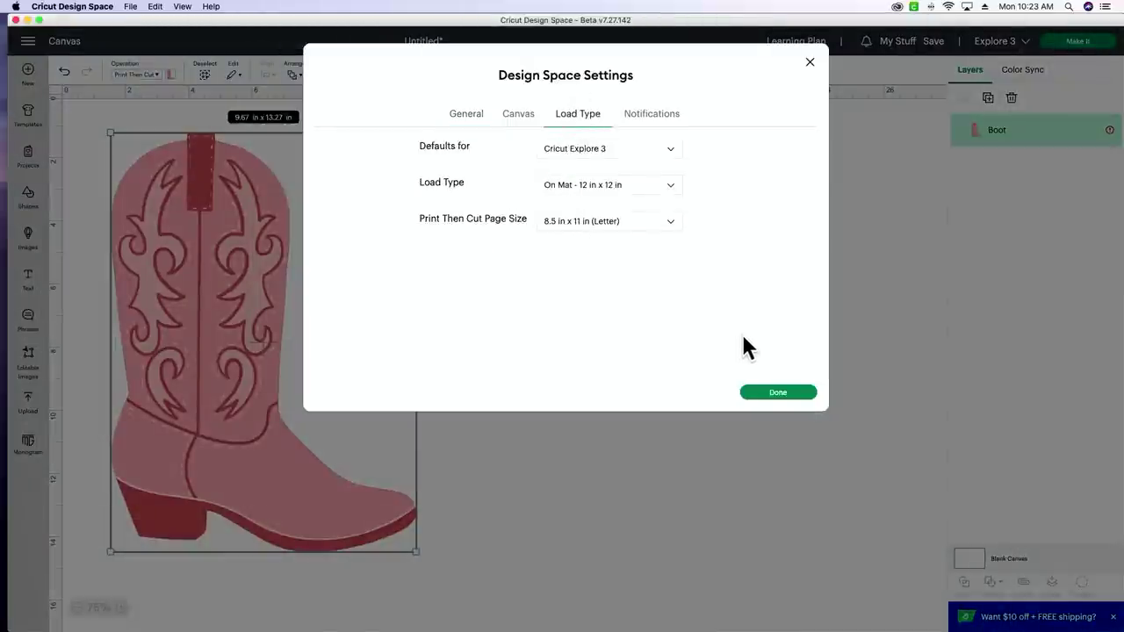
{"action": "left_click", "coordinate": [799, 391]}
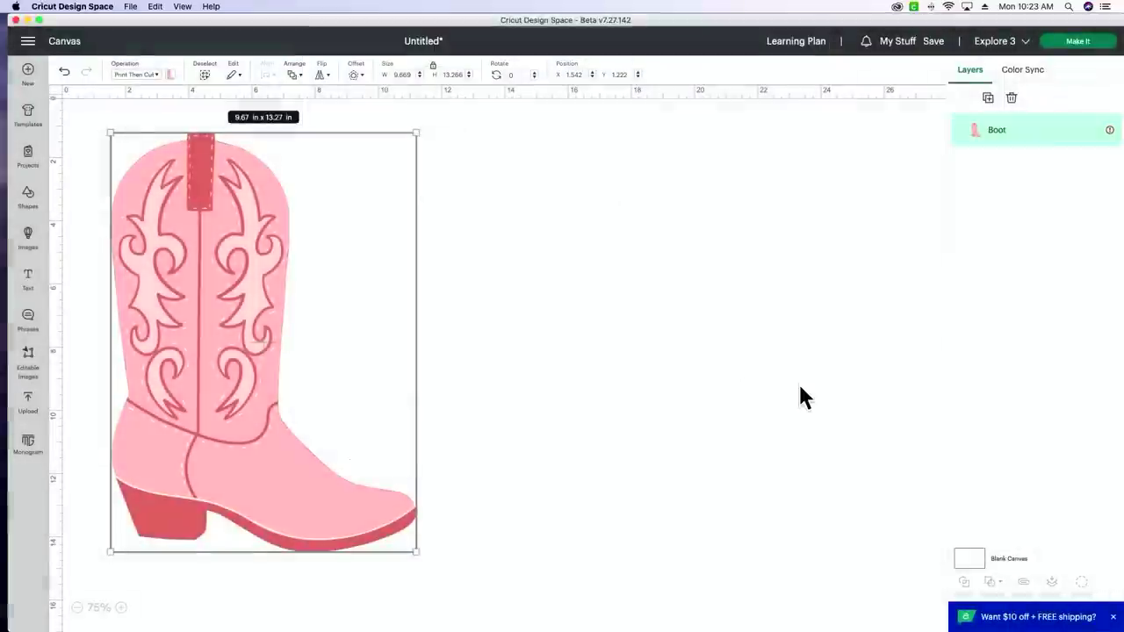
{"action": "left_click", "coordinate": [800, 378]}
Auto-resize the boot to Letter, enlarge it past the limit, then auto-resize again to 6.76 x 9.28 in.
{"action": "left_click", "coordinate": [1095, 132]}
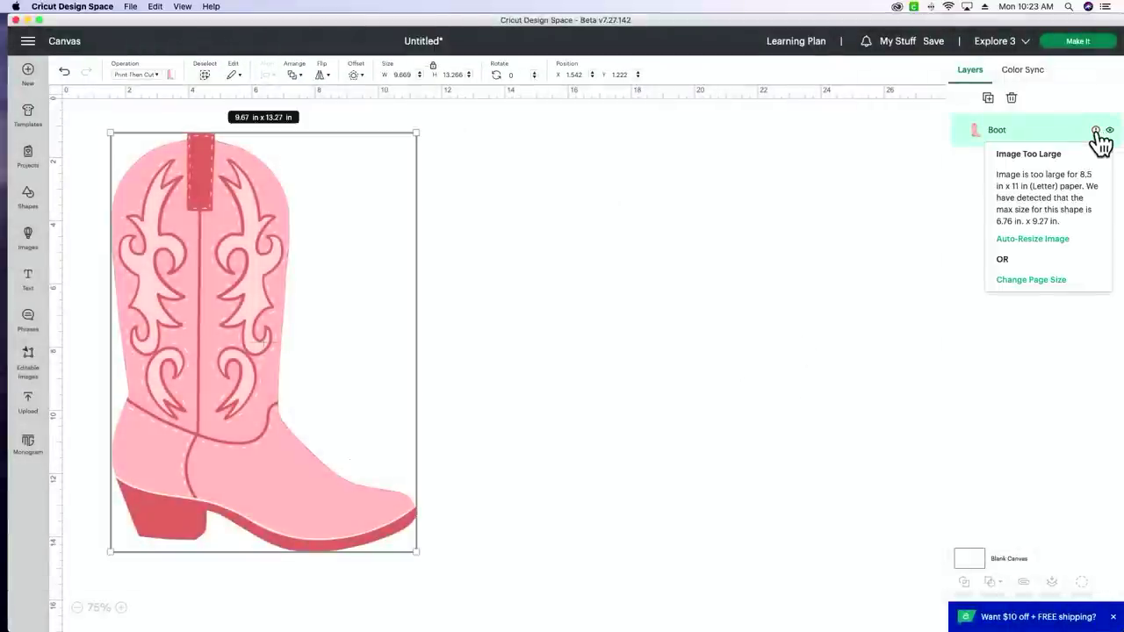
{"action": "left_click", "coordinate": [1035, 240]}
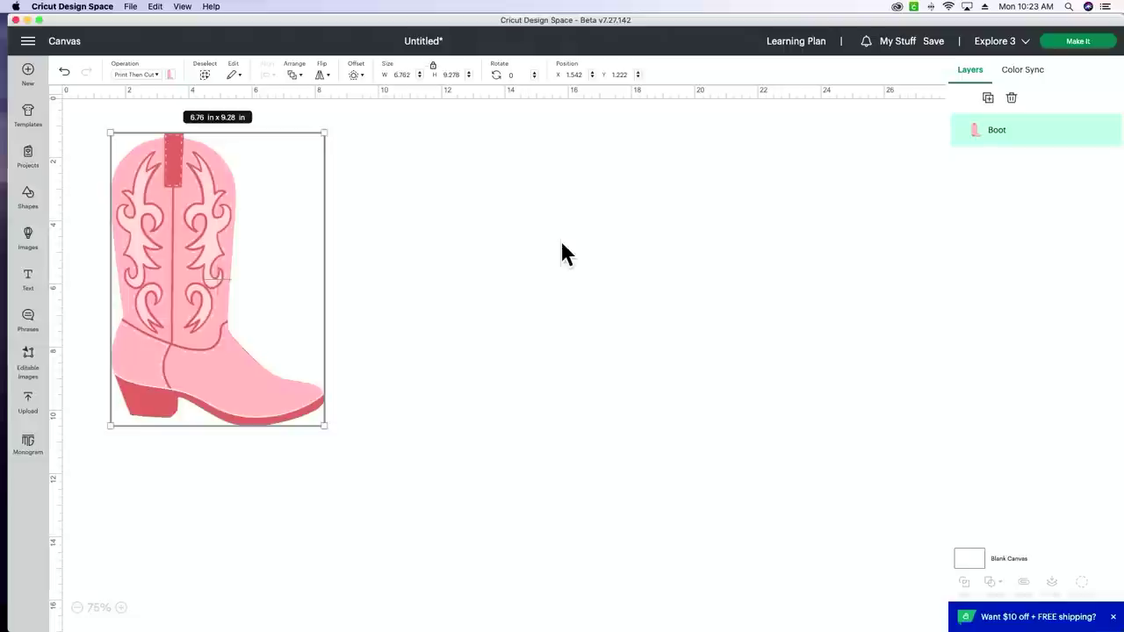
{"action": "left_click_drag", "start_coordinate": [324, 426], "coordinate": [388, 465]}
{"action": "left_click", "coordinate": [1096, 133]}
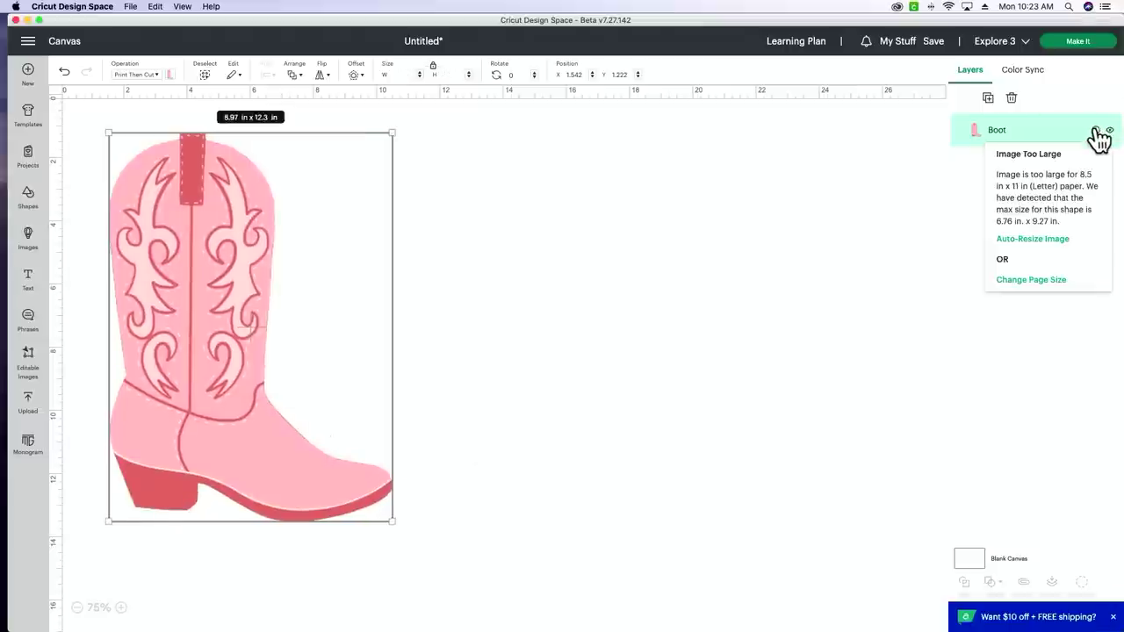
{"action": "left_click", "coordinate": [1014, 240]}
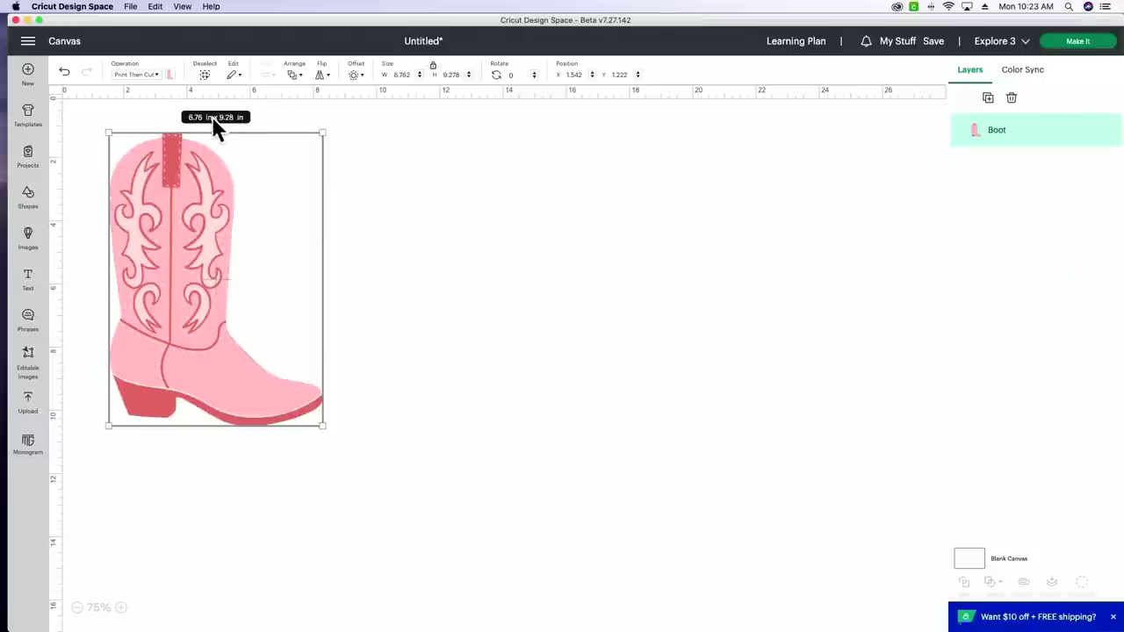
Show the Letter-sized boot placed on one 8.5 x 11 in Print Then Cut mat.
{"action": "left_click", "coordinate": [1095, 45]}
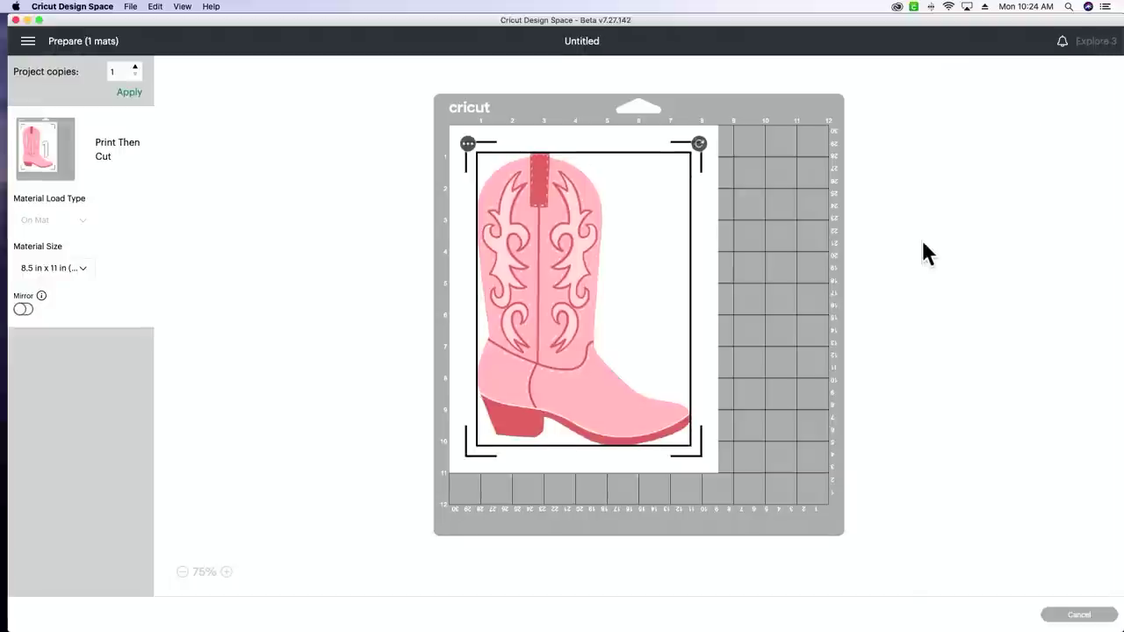